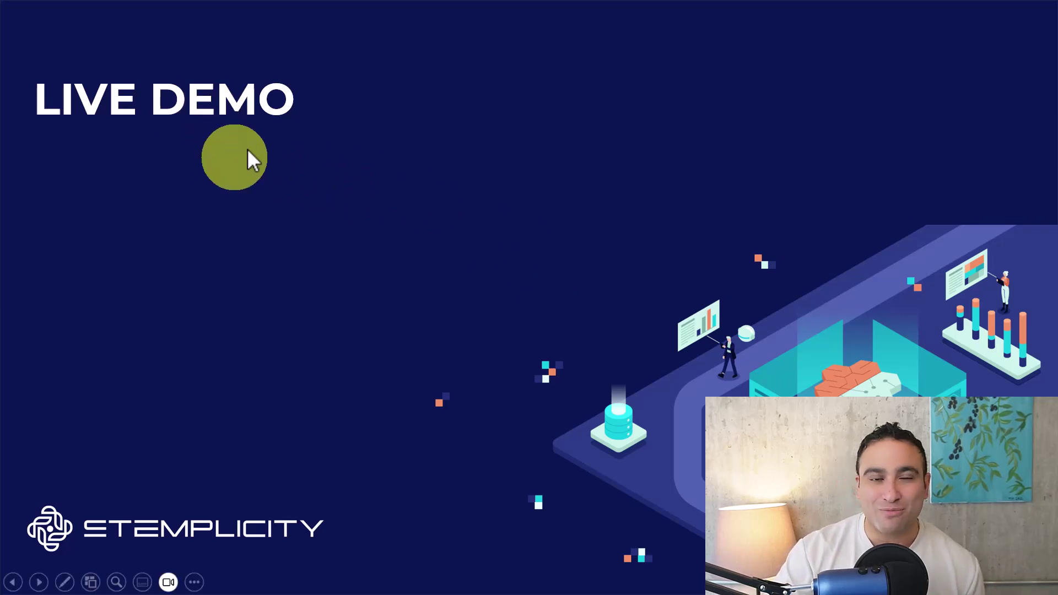
Advance the slideshow to the Live Demo slide, then bring the prompts document full screen
{"action": "left_click", "coordinate": [282, 148]}
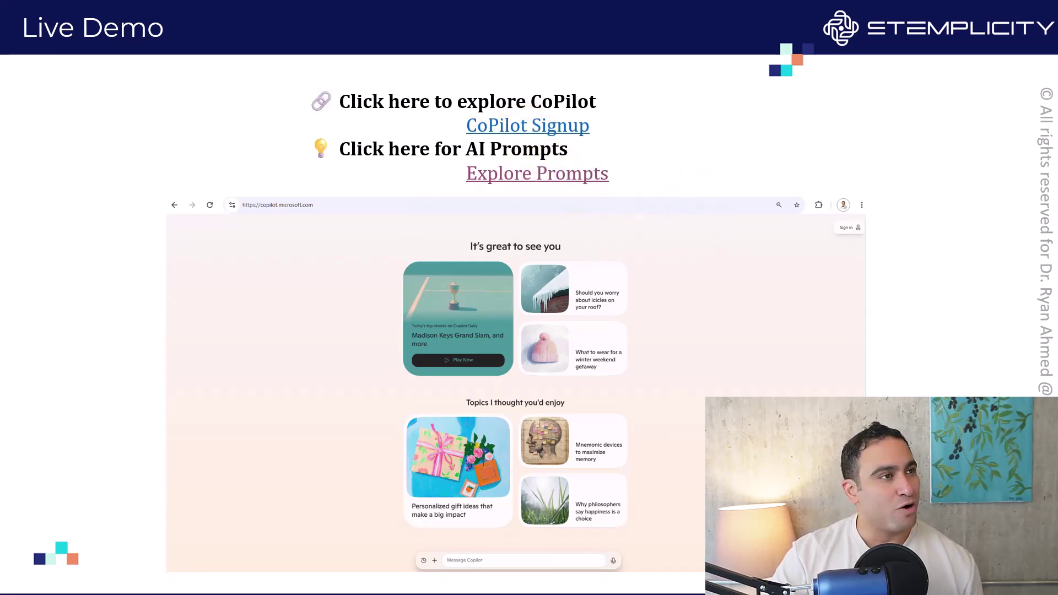
{"action": "left_click_drag", "start_coordinate": [1057, 113], "coordinate": [494, 119]}
{"action": "double_click", "coordinate": [492, 110]}
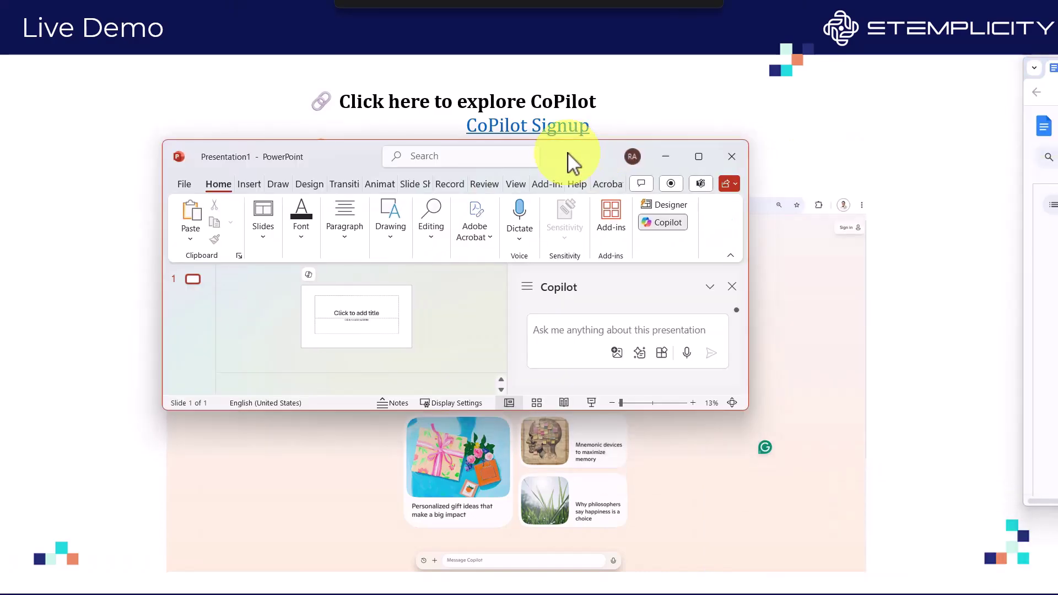
Maximize the blank Presentation1 window with its Copilot pane to fill the screen
{"action": "double_click", "coordinate": [581, 154]}
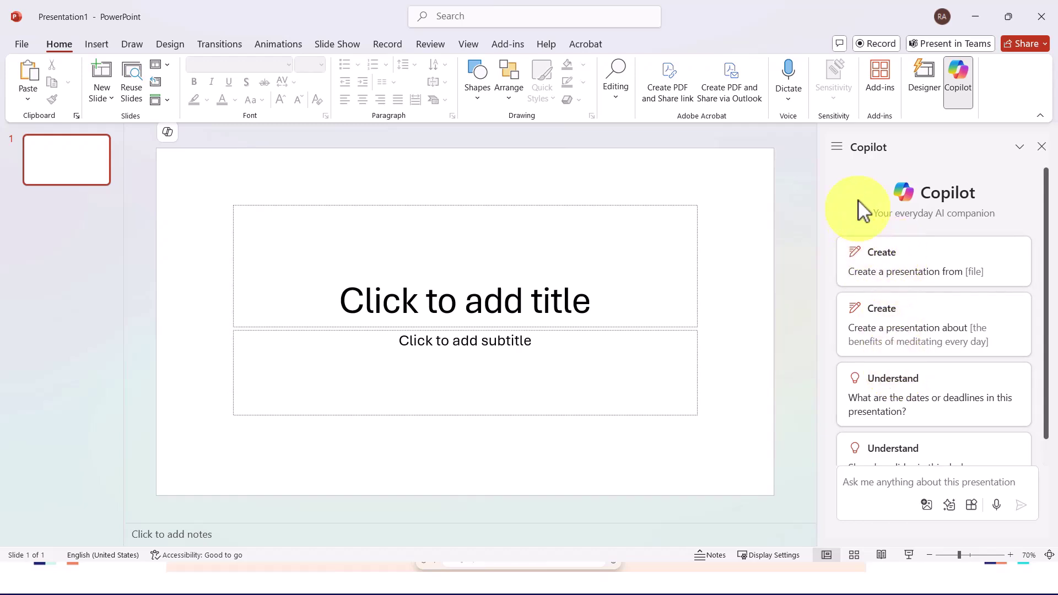
{"action": "left_click", "coordinate": [942, 17]}
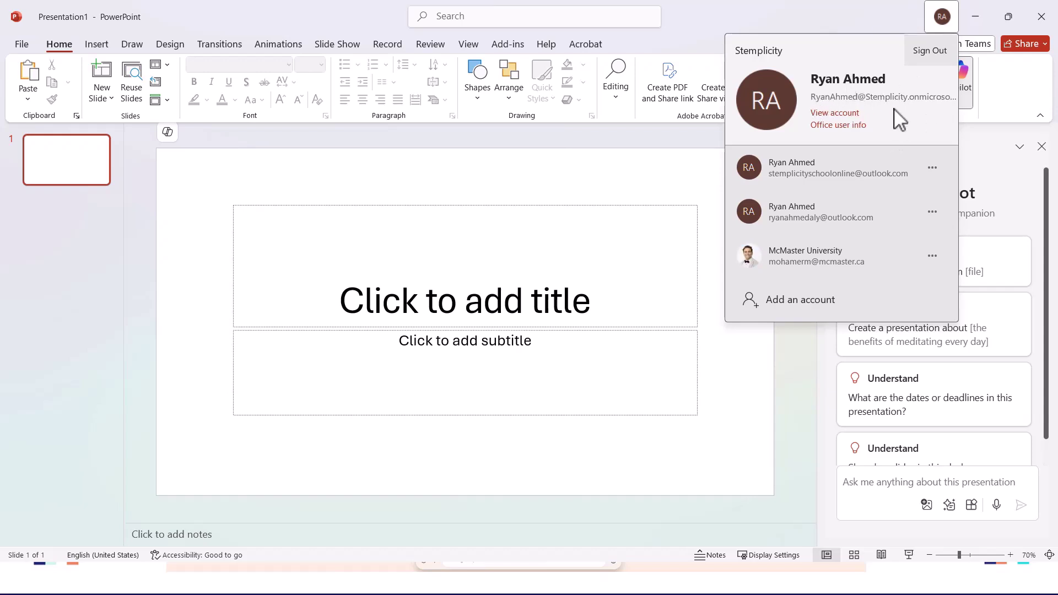
{"action": "left_click", "coordinate": [810, 12]}
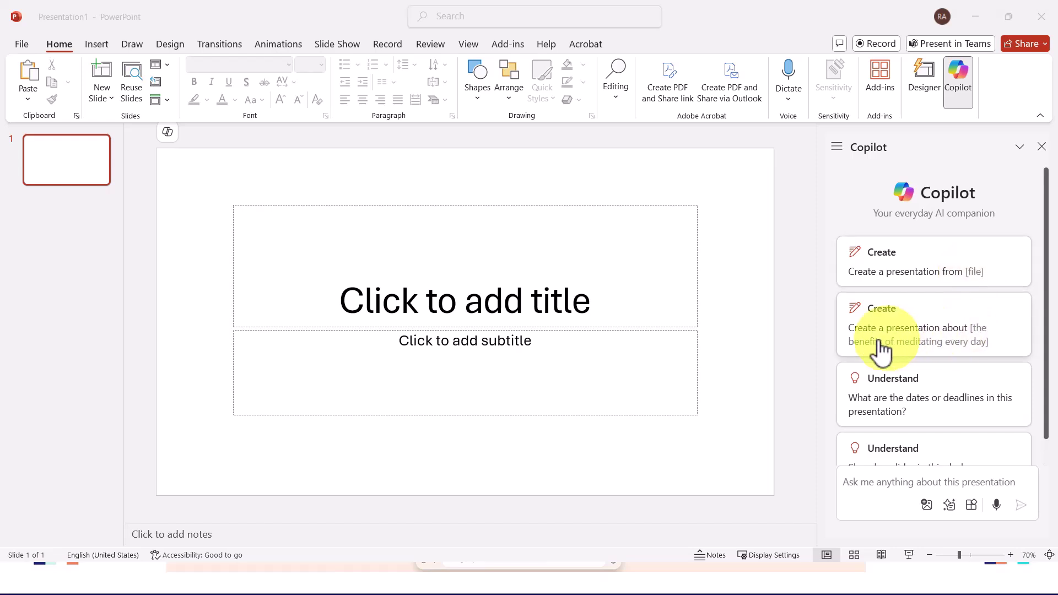
Start a 'Create a presentation about' prompt, paste the personal branding topic, and remove the duplicate 'about'
{"action": "left_click", "coordinate": [917, 327]}
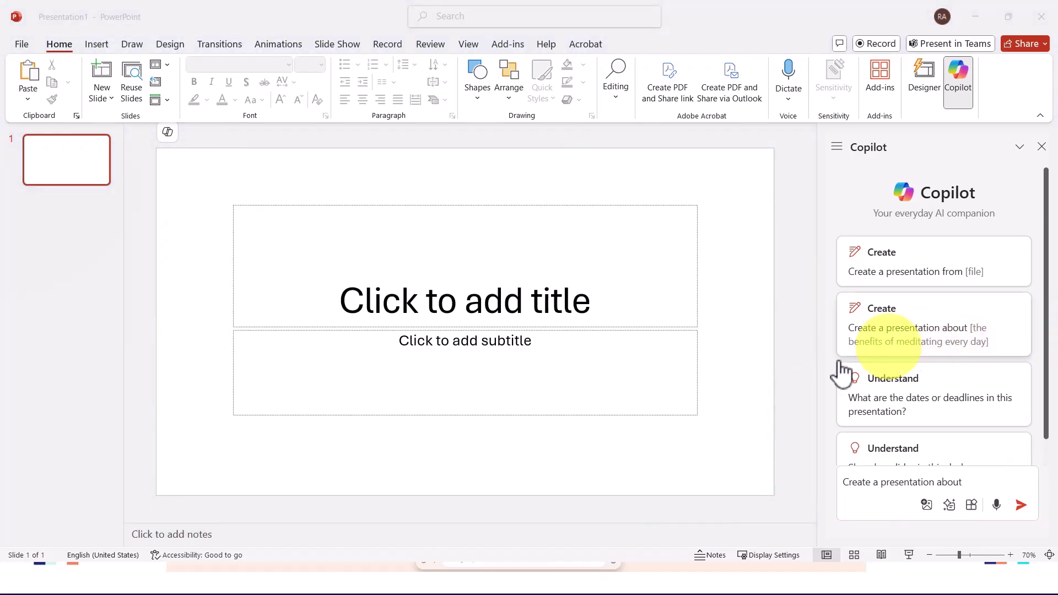
{"action": "left_click", "coordinate": [977, 484]}
{"action": "type", "text": "about personal branding strategies for professionals, including LinkedIn optimization and online presence management."}
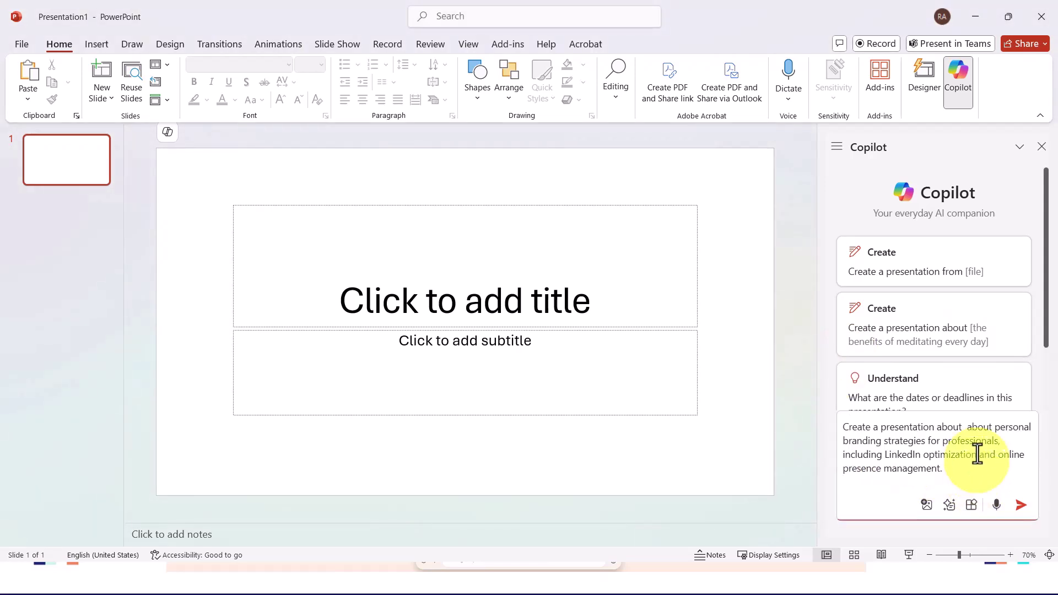
{"action": "double_click", "coordinate": [972, 427]}
{"action": "key", "text": "BackSpace"}
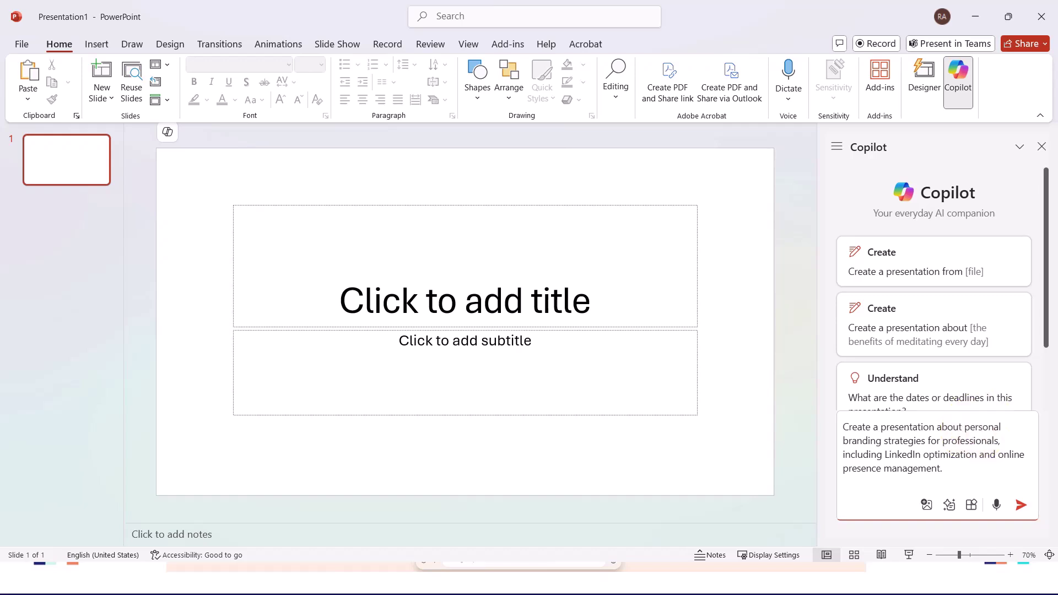
Shift the prompts document window to the left, then return to the presentation
{"action": "key", "text": "alt+Tab"}
{"action": "left_click_drag", "start_coordinate": [791, 107], "coordinate": [651, 107]}
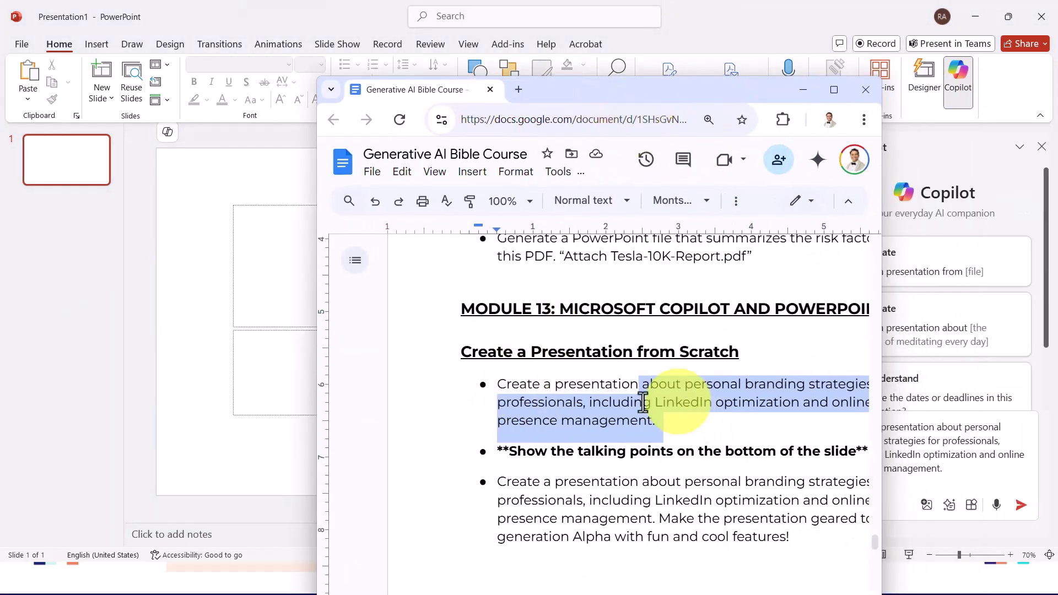
{"action": "left_click", "coordinate": [620, 90]}
{"action": "key", "text": "alt+Tab"}
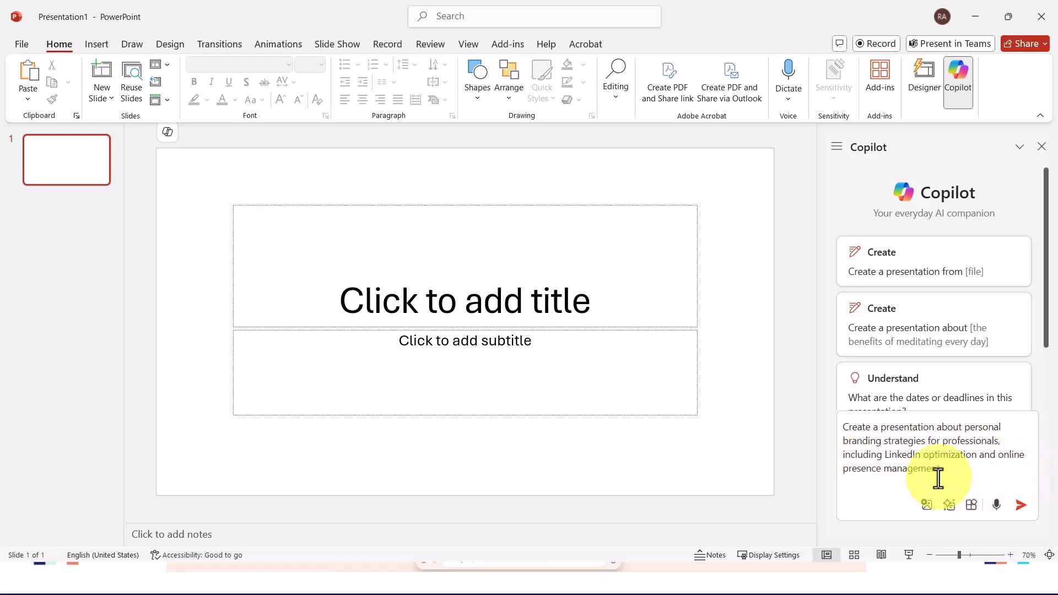
Send the personal branding prompt so Copilot builds the 12-slide Mastering Personal Branding Strategies deck
{"action": "left_click", "coordinate": [1020, 504]}
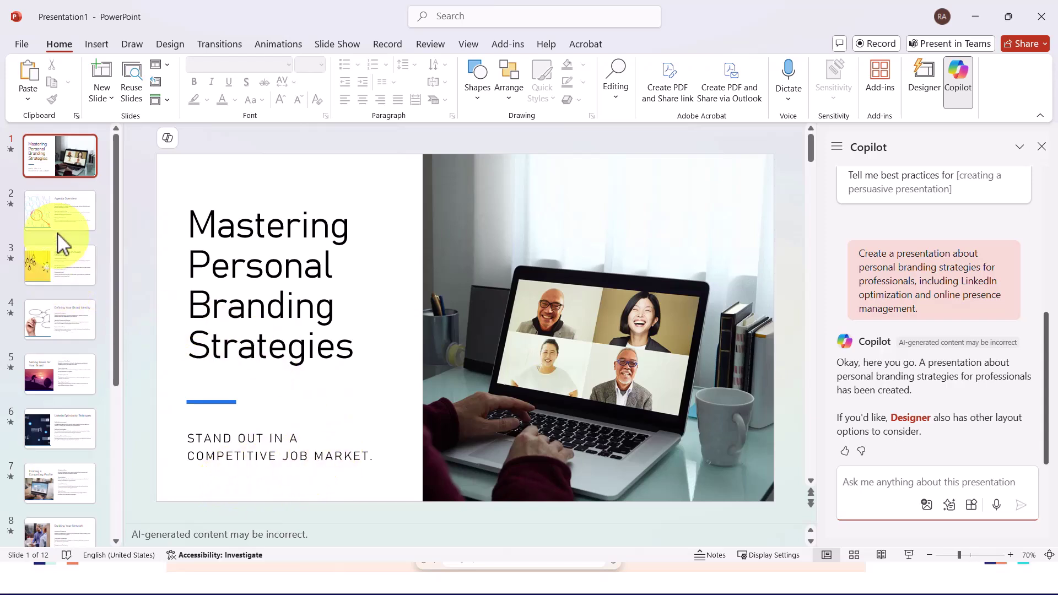
Review the title slide, Agenda Overview, and slides 3–5 through Setting Goals for Your Brand
{"action": "left_click", "coordinate": [619, 331]}
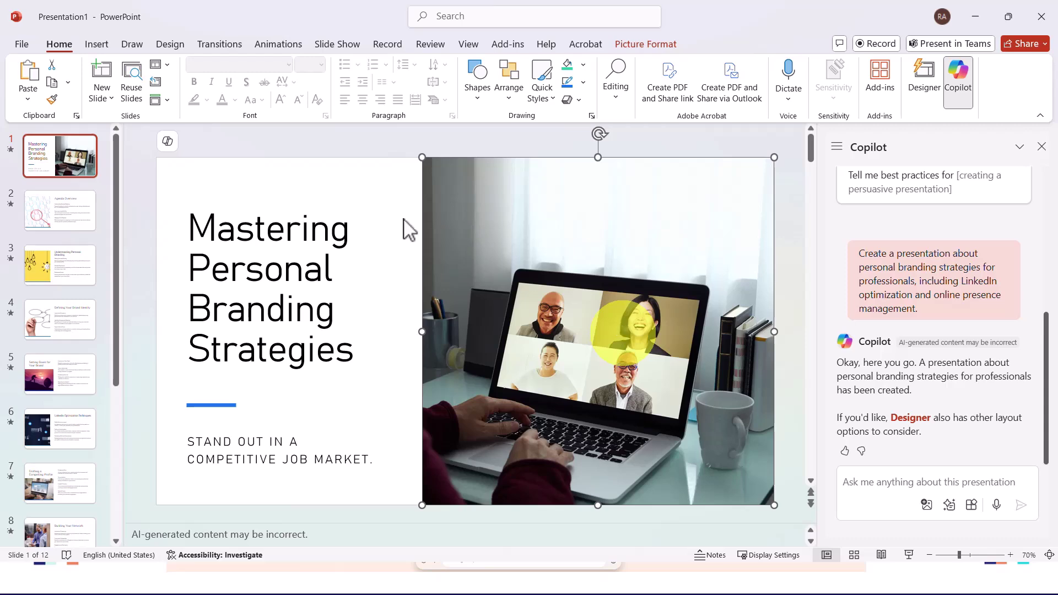
{"action": "left_click", "coordinate": [61, 210]}
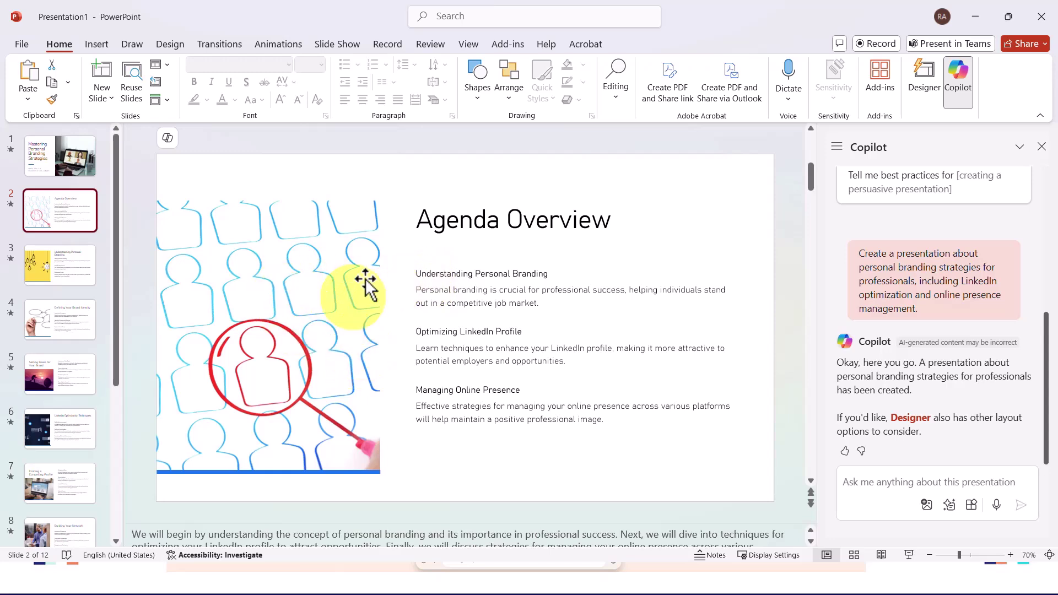
{"action": "left_click", "coordinate": [487, 288]}
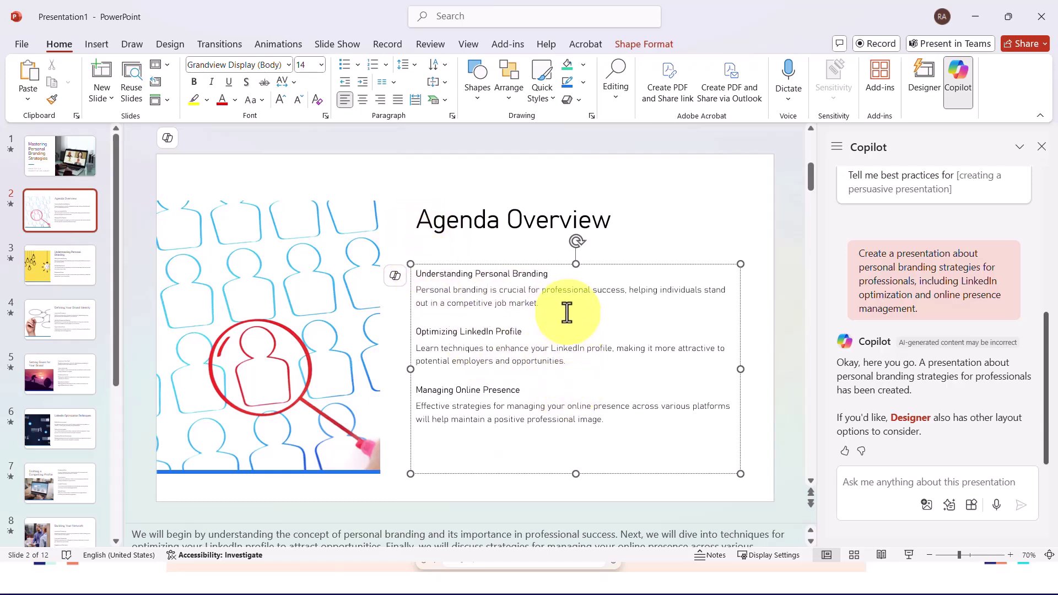
{"action": "left_click_drag", "start_coordinate": [567, 307], "coordinate": [302, 255]}
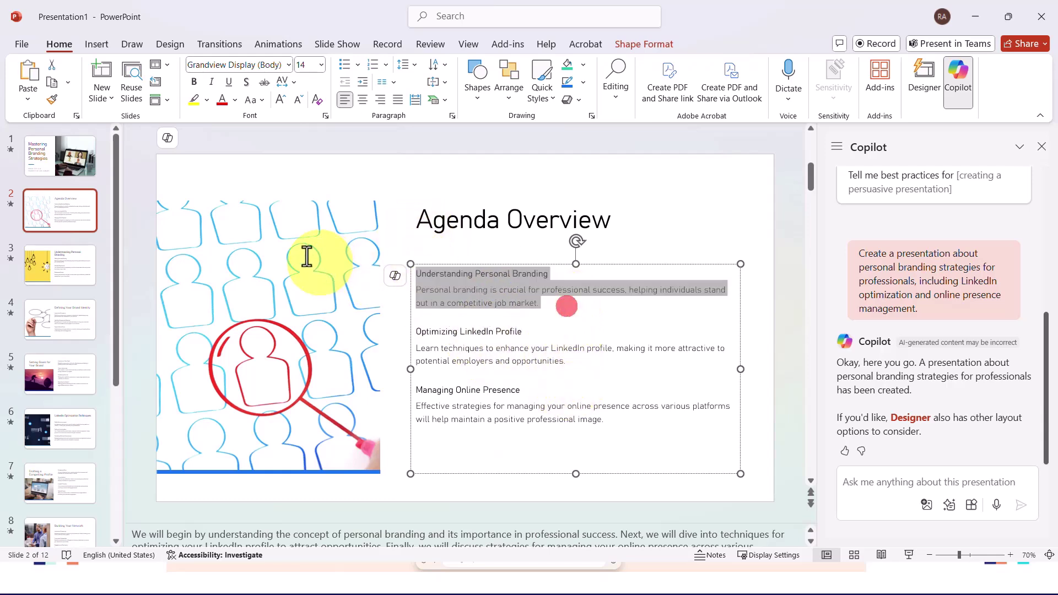
{"action": "left_click", "coordinate": [57, 270]}
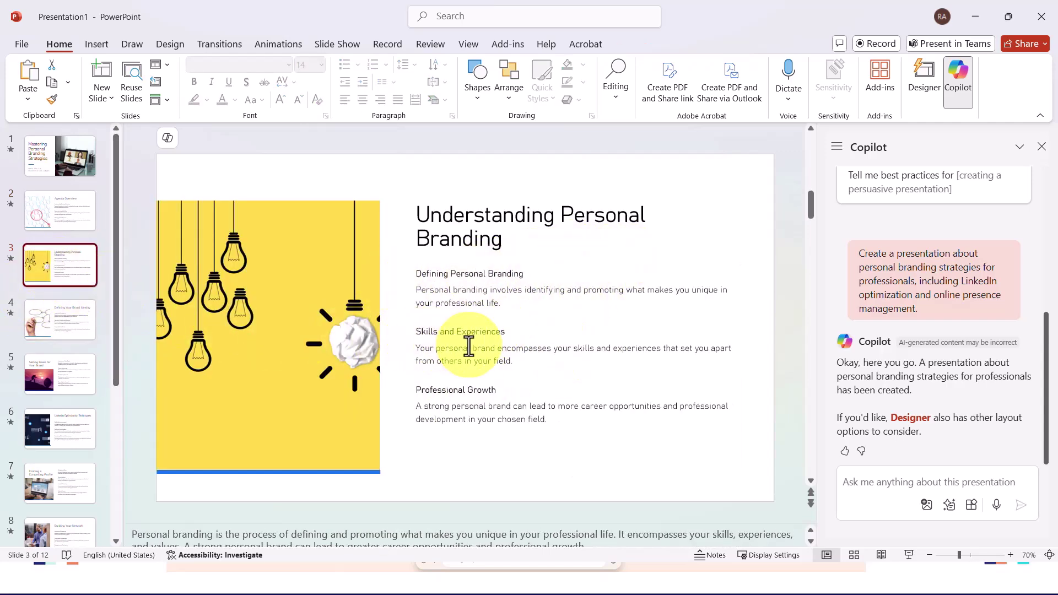
{"action": "left_click", "coordinate": [41, 323]}
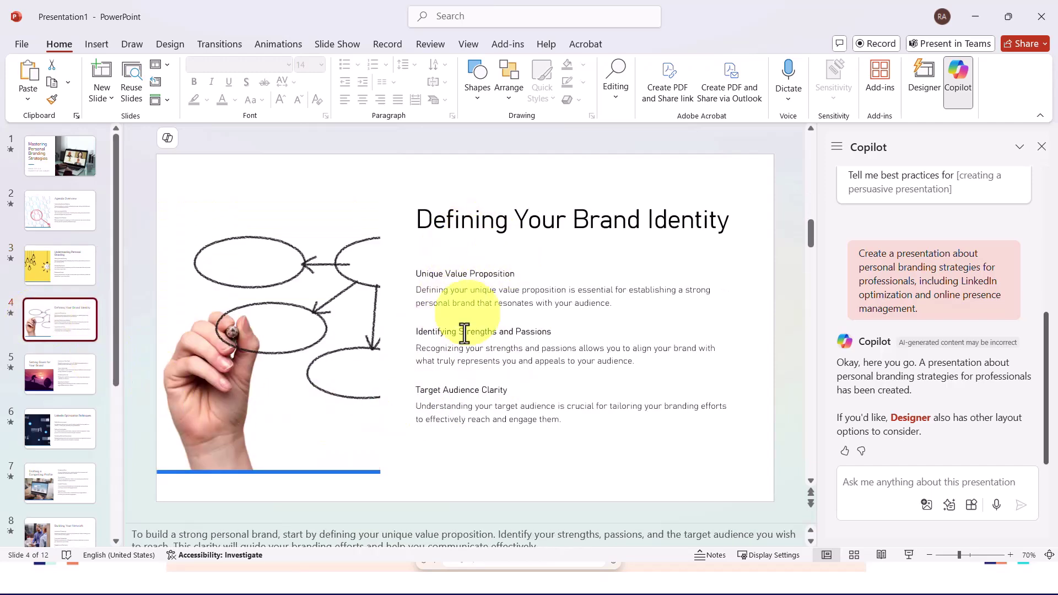
{"action": "left_click", "coordinate": [64, 379]}
Page through slides 6–11, from LinkedIn Optimization Techniques to Engaging with Your Audience
{"action": "scroll", "coordinate": [72, 366], "scroll_direction": "down", "scroll_amount": 2}
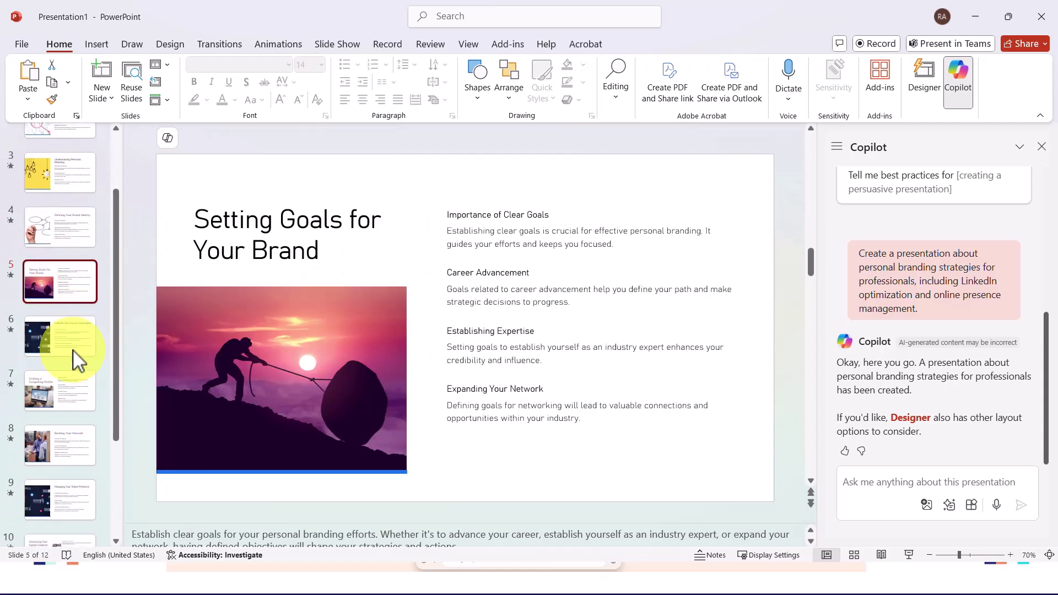
{"action": "left_click", "coordinate": [61, 335]}
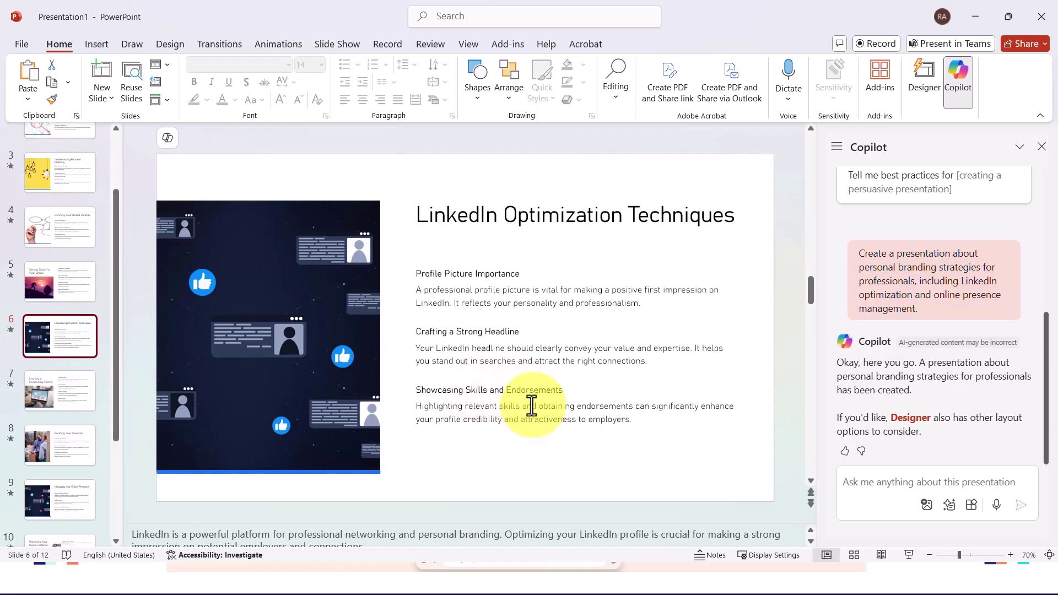
{"action": "left_click", "coordinate": [55, 394]}
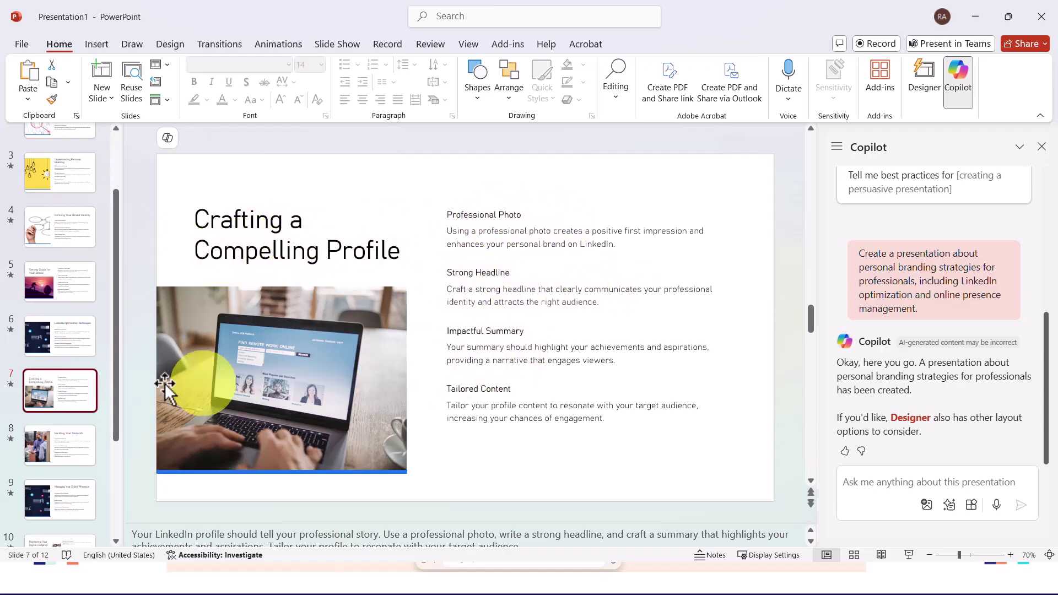
{"action": "left_click", "coordinate": [38, 437]}
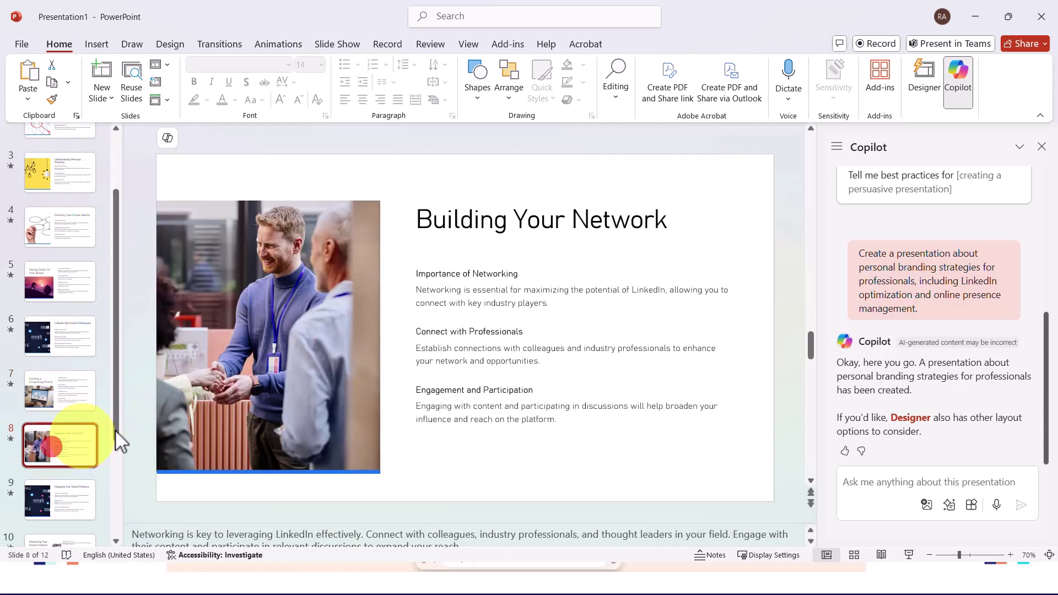
{"action": "scroll", "coordinate": [61, 407], "scroll_direction": "down", "scroll_amount": 3}
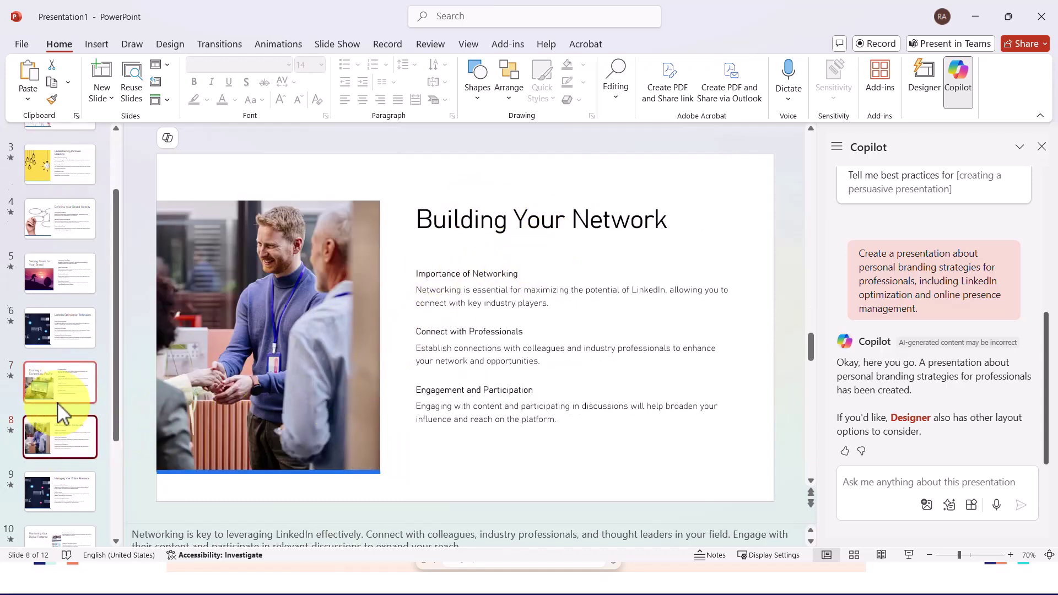
{"action": "left_click", "coordinate": [52, 341]}
{"action": "left_click", "coordinate": [45, 397]}
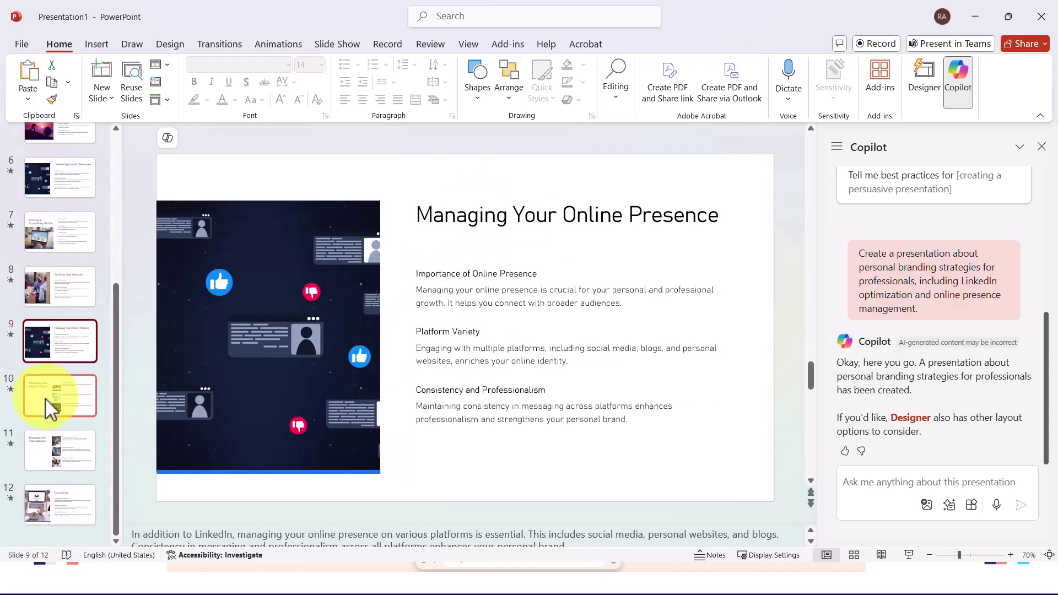
{"action": "left_click", "coordinate": [48, 435]}
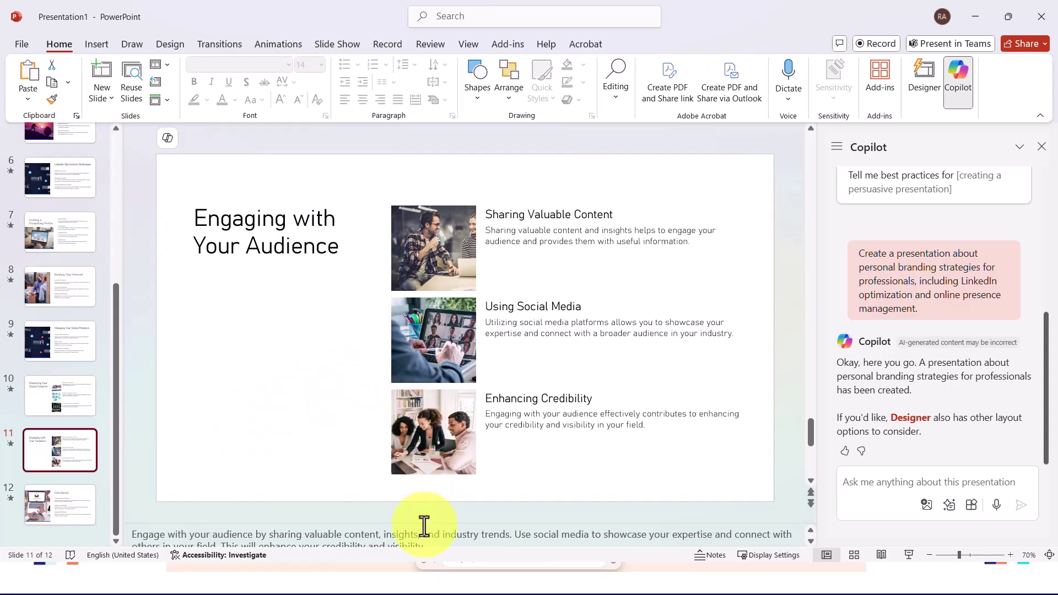
Enlarge the speaker notes area and return to slide 7, Crafting a Compelling Profile
{"action": "left_click_drag", "start_coordinate": [424, 523], "coordinate": [432, 351]}
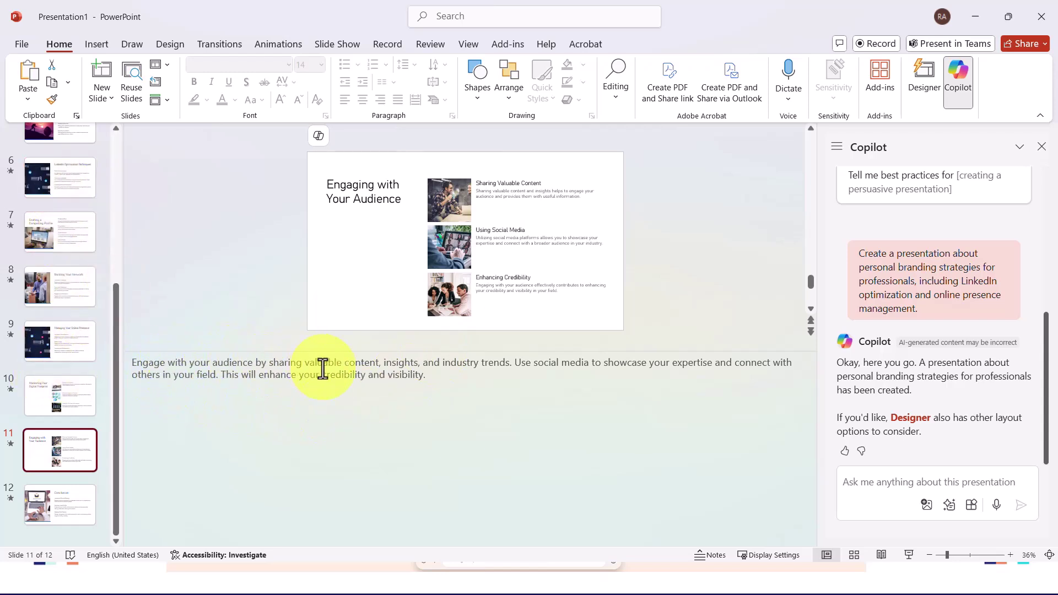
{"action": "left_click", "coordinate": [63, 232]}
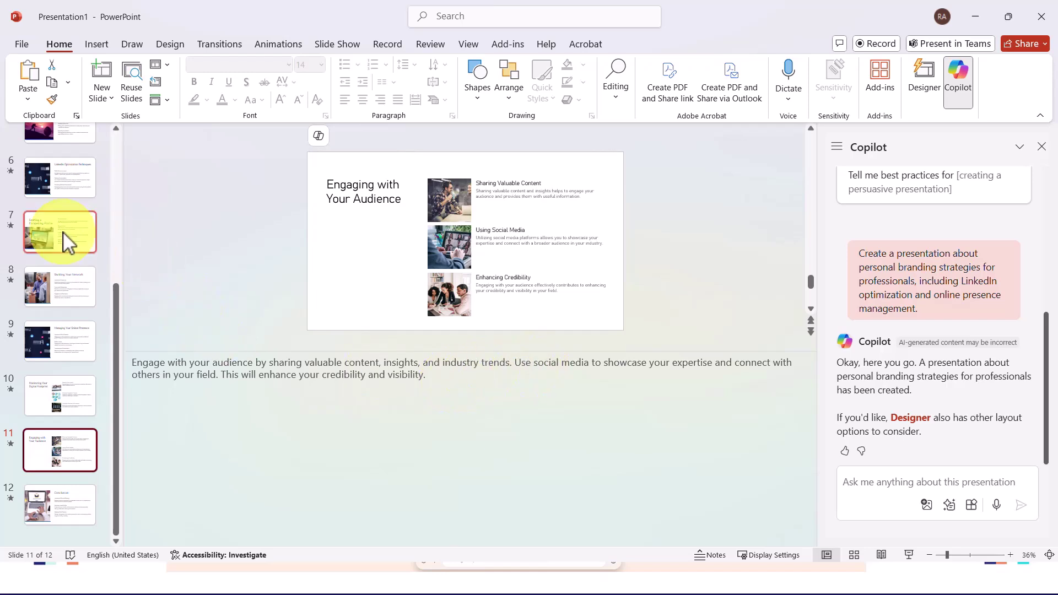
{"action": "scroll", "coordinate": [116, 375], "scroll_direction": "up", "scroll_amount": 2}
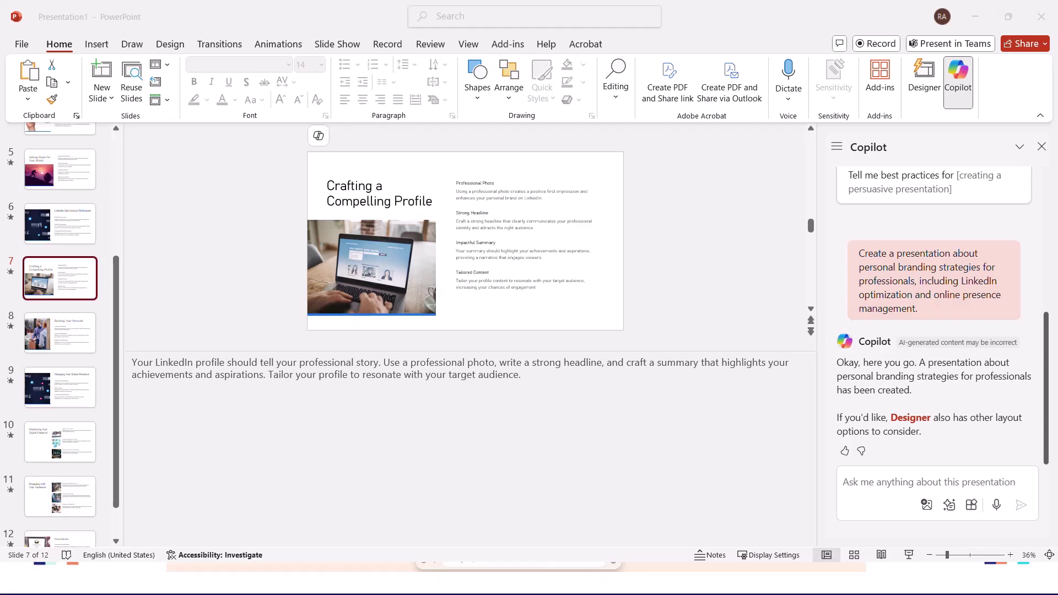
Paste the Generation Alpha remake prompt into Copilot, review its wording, and send it
{"action": "left_click", "coordinate": [881, 477]}
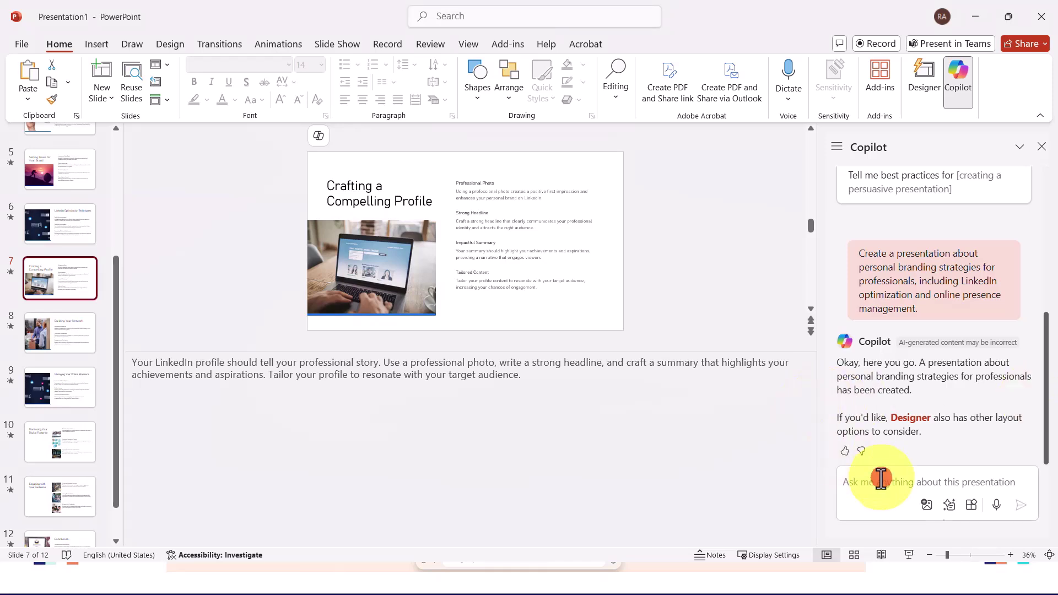
{"action": "key", "text": "ctrl+v"}
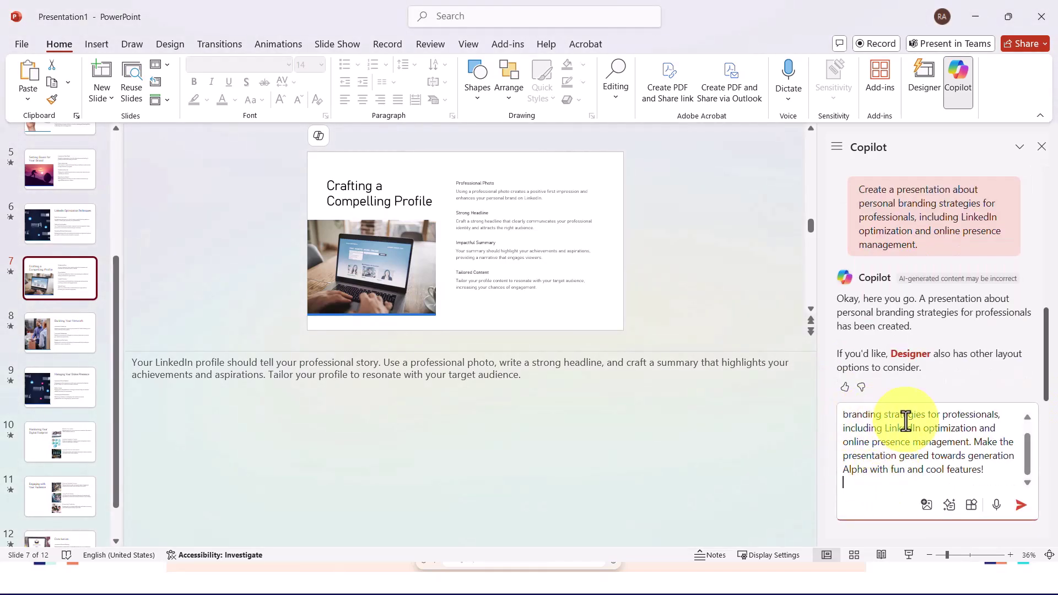
{"action": "scroll", "coordinate": [864, 435], "scroll_direction": "up", "scroll_amount": 2}
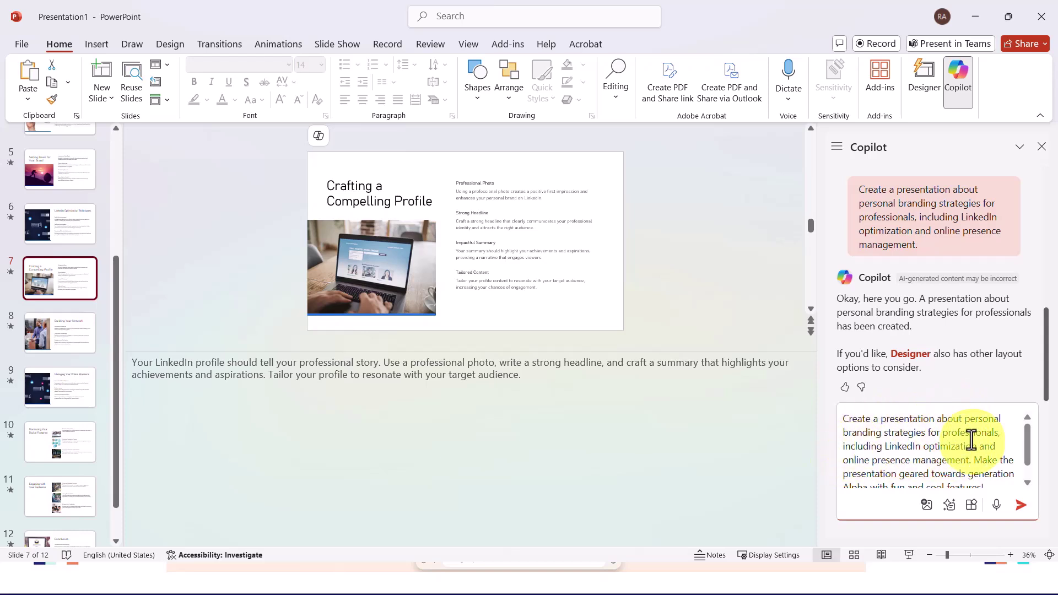
{"action": "scroll", "coordinate": [935, 438], "scroll_direction": "down", "scroll_amount": 2}
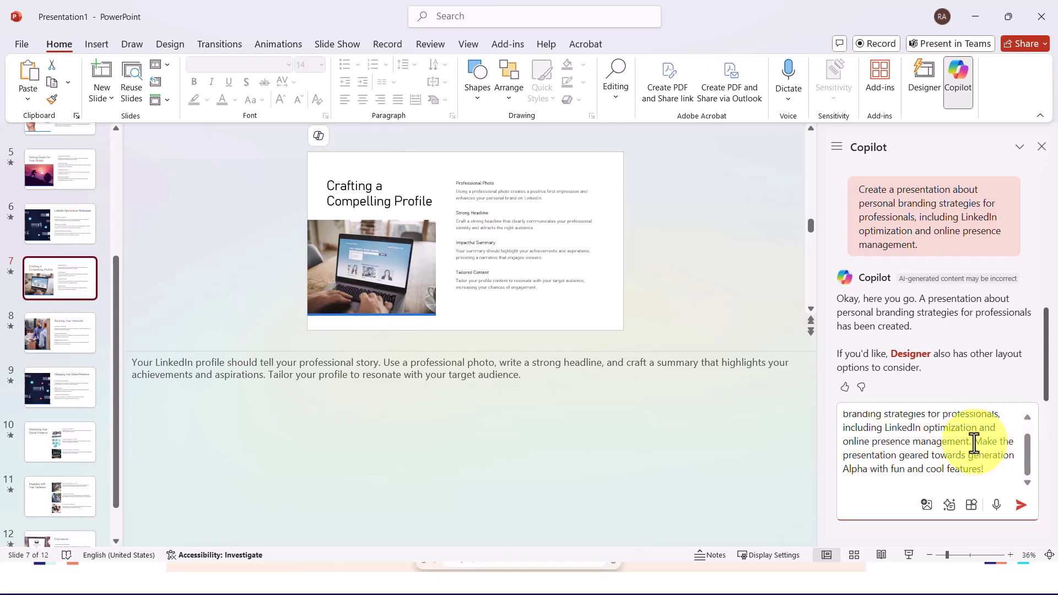
{"action": "left_click_drag", "start_coordinate": [974, 443], "coordinate": [1013, 465]}
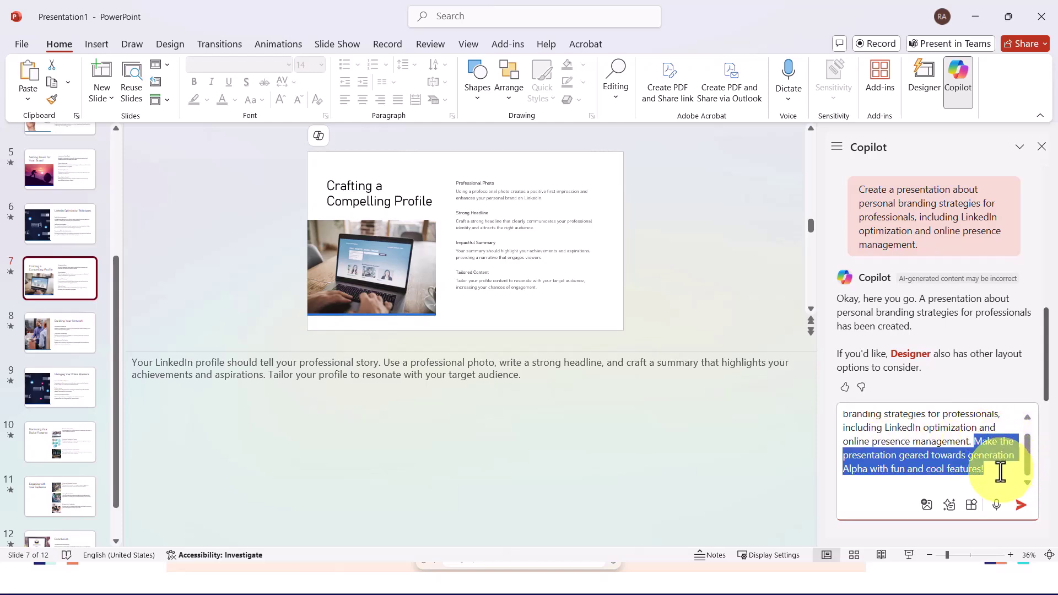
{"action": "left_click", "coordinate": [1000, 471]}
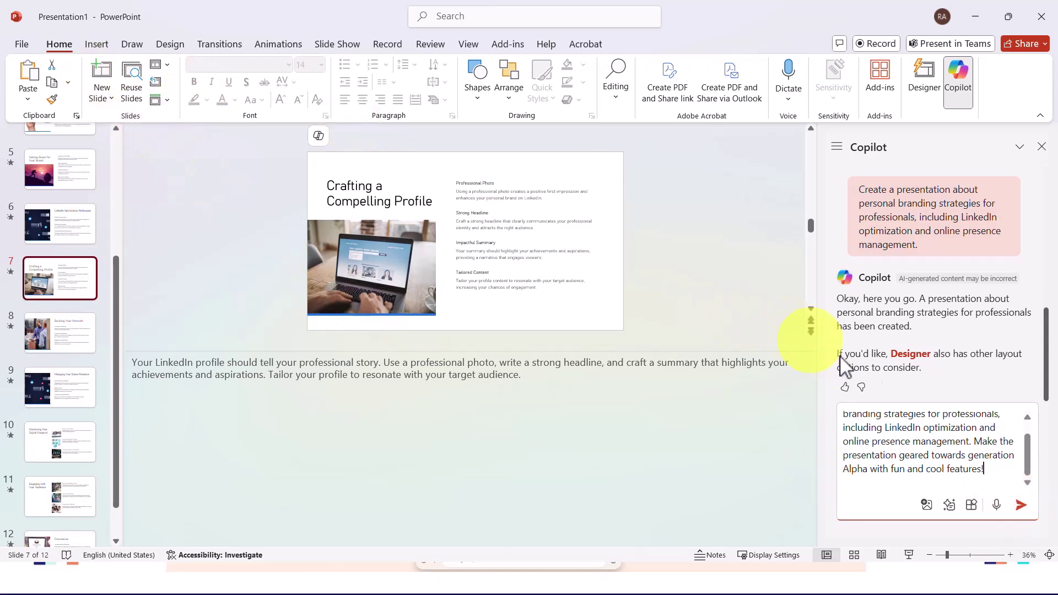
{"action": "left_click", "coordinate": [1021, 506]}
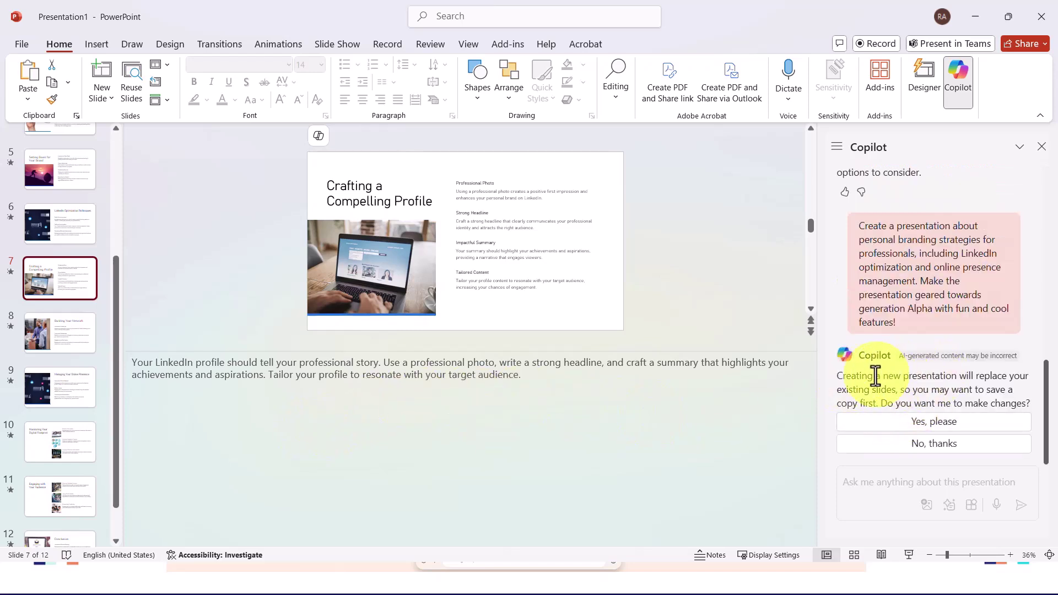
Confirm replacing the existing slides so Copilot rebuilds the deck for Generation Alpha
{"action": "left_click", "coordinate": [959, 423]}
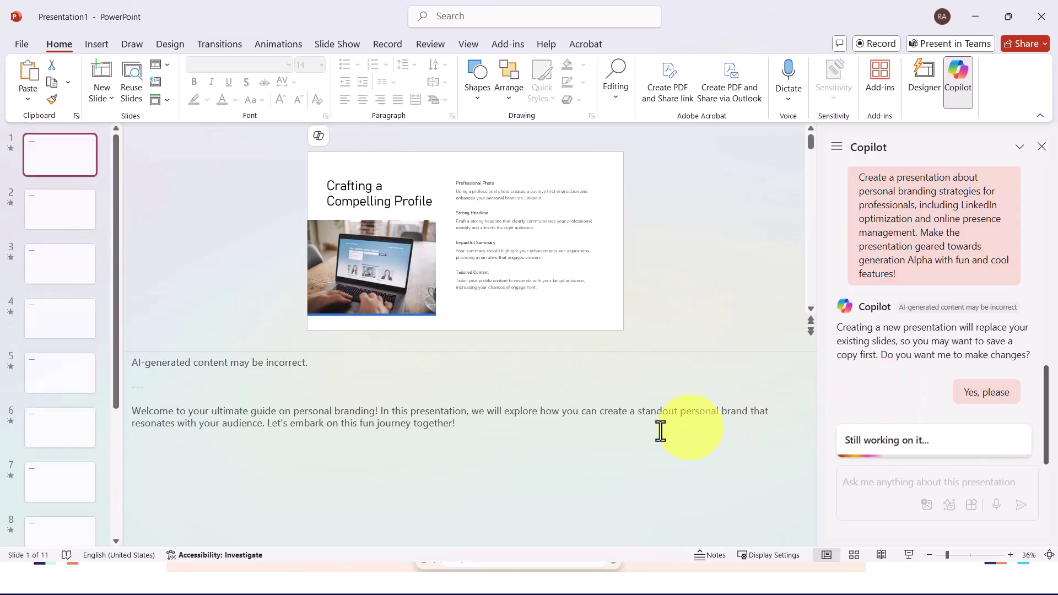
View regenerated slides 2–5, Understanding Personal Branding through LinkedIn Optimization Techniques, with a smaller notes pane
{"action": "left_click", "coordinate": [47, 219]}
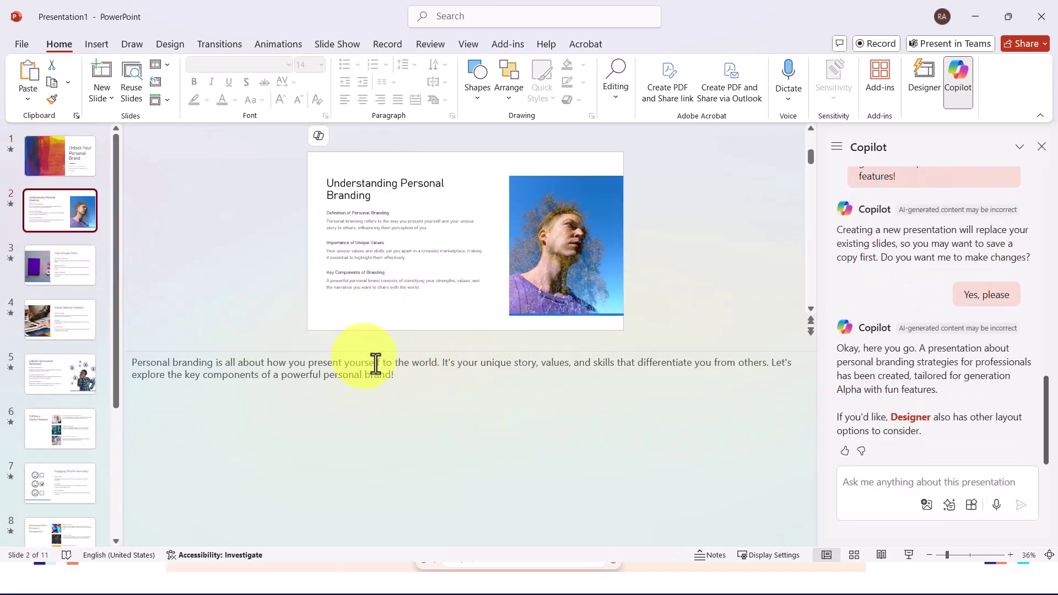
{"action": "left_click_drag", "start_coordinate": [415, 351], "coordinate": [430, 518]}
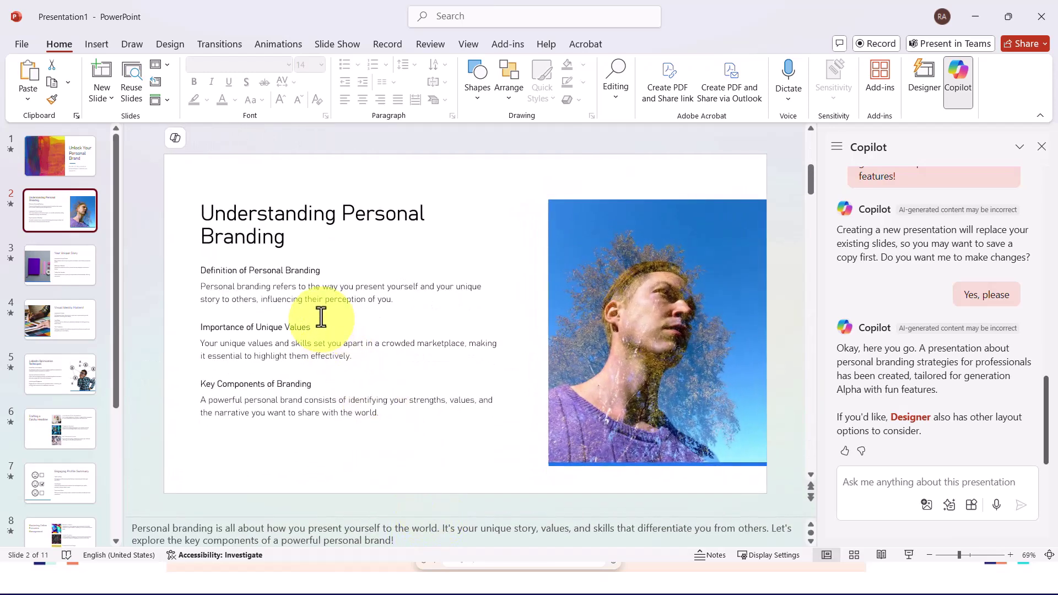
{"action": "left_click", "coordinate": [72, 271]}
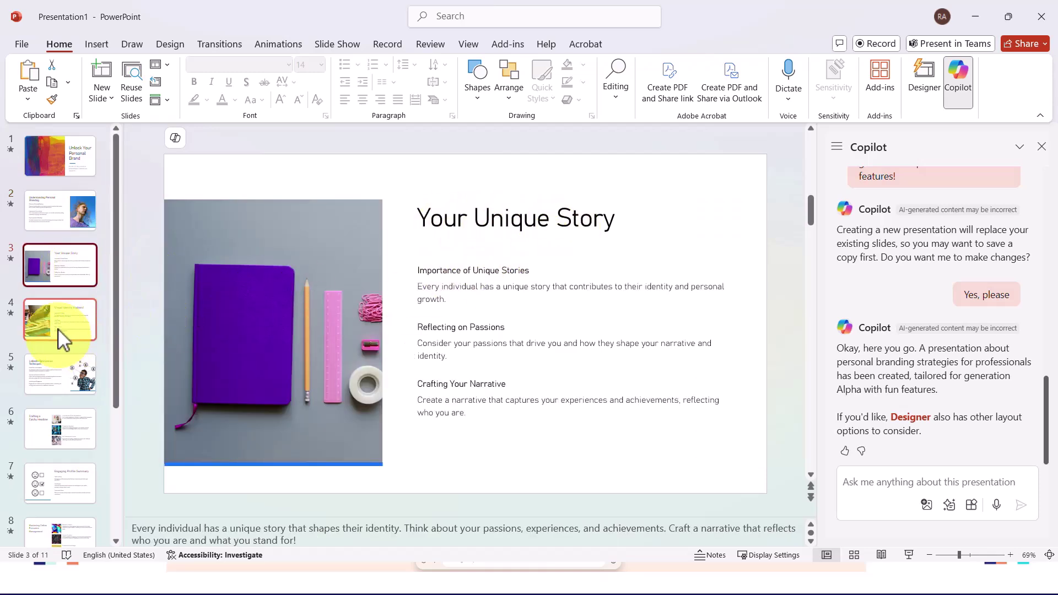
{"action": "left_click", "coordinate": [93, 322]}
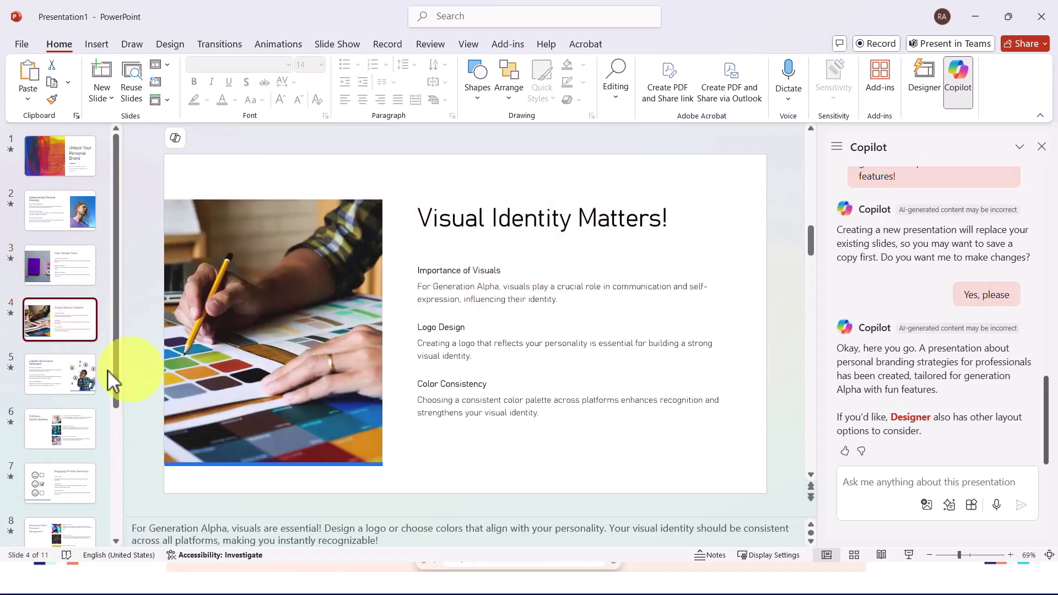
{"action": "scroll", "coordinate": [74, 331], "scroll_direction": "down", "scroll_amount": 2}
{"action": "left_click", "coordinate": [71, 279]}
Continue through slides 6–11 with a larger notes pane, ending on Conclusion: Brand You!
{"action": "scroll", "coordinate": [64, 326], "scroll_direction": "down", "scroll_amount": 1}
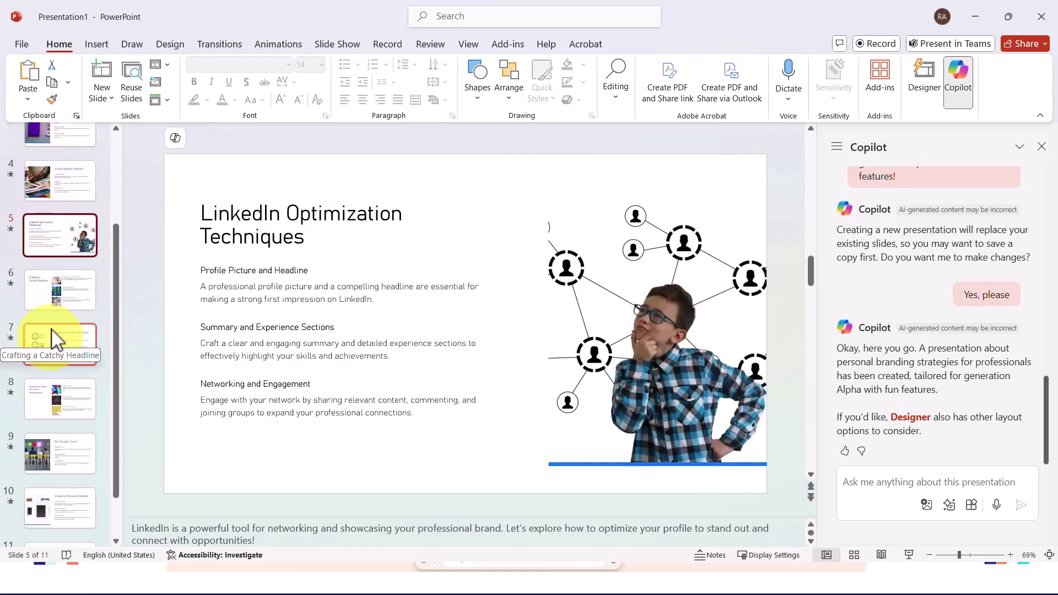
{"action": "left_click", "coordinate": [60, 294]}
{"action": "scroll", "coordinate": [55, 325], "scroll_direction": "down", "scroll_amount": 1}
{"action": "left_click", "coordinate": [63, 294]}
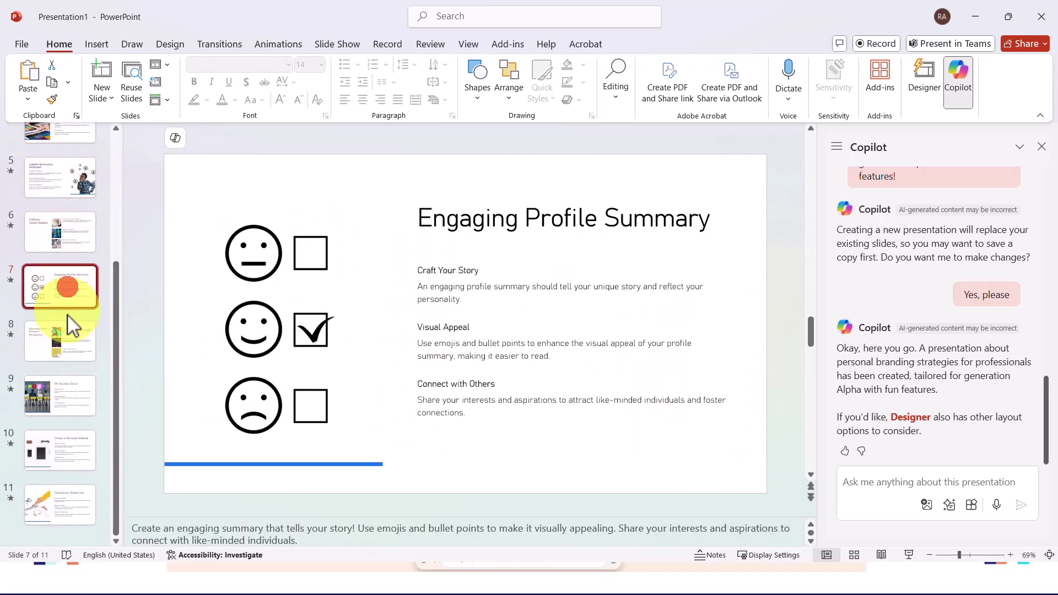
{"action": "left_click", "coordinate": [61, 345]}
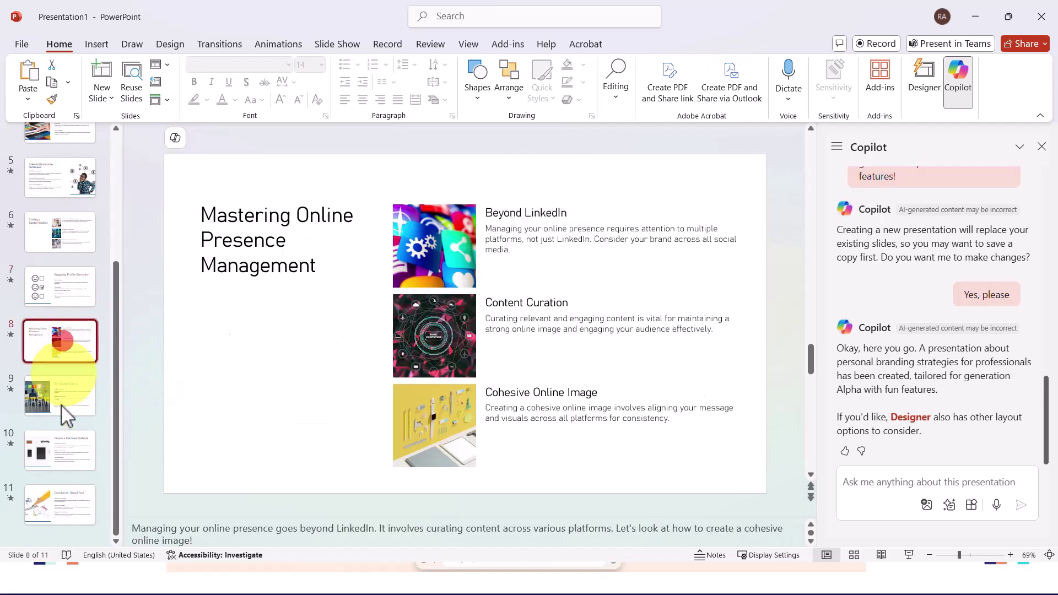
{"action": "left_click", "coordinate": [61, 404]}
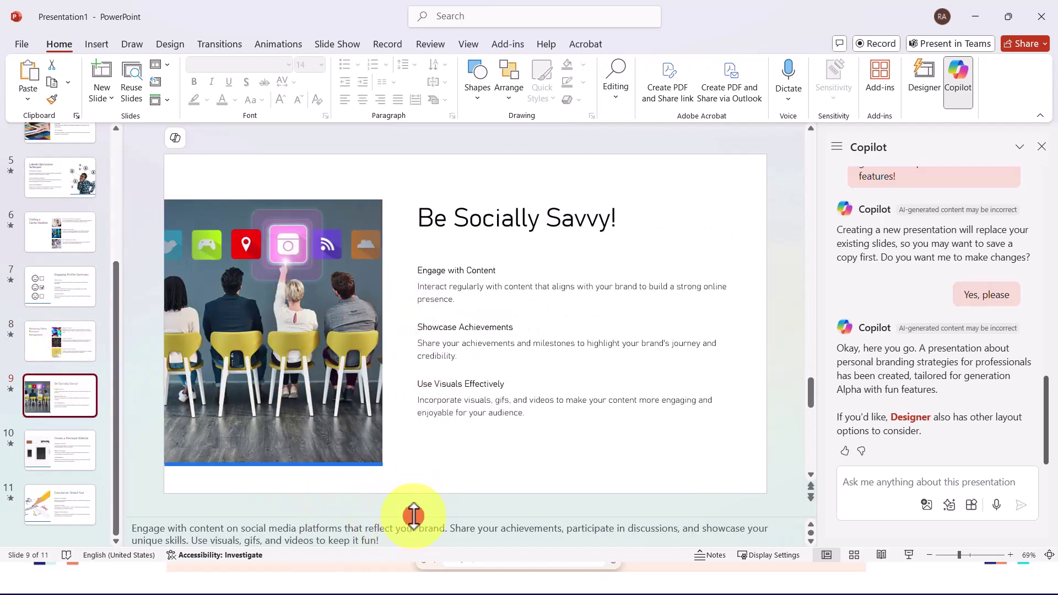
{"action": "left_click_drag", "start_coordinate": [413, 515], "coordinate": [411, 412]}
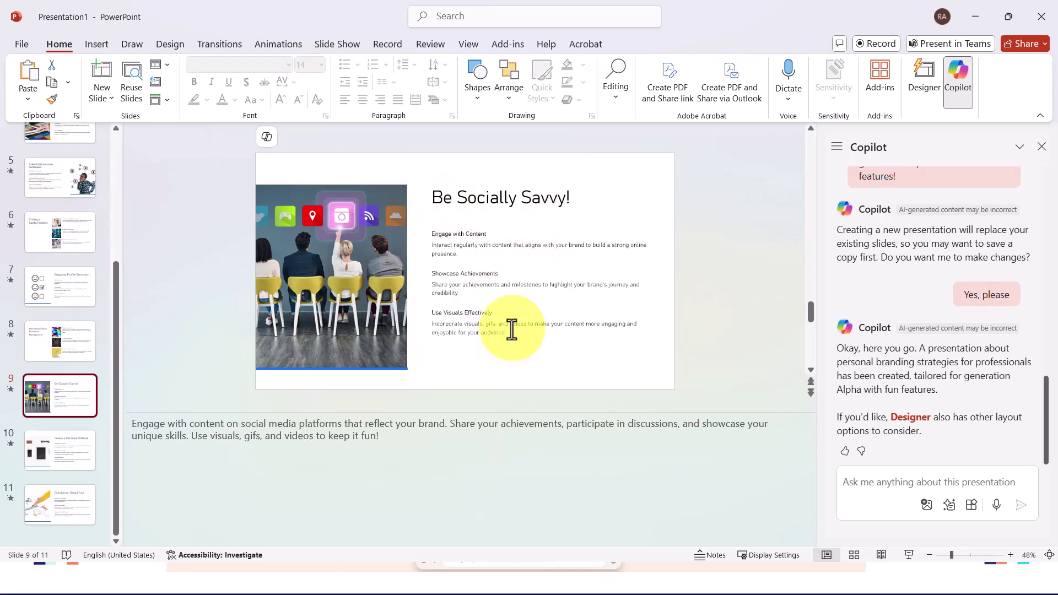
{"action": "left_click", "coordinate": [62, 451]}
{"action": "left_click", "coordinate": [63, 512]}
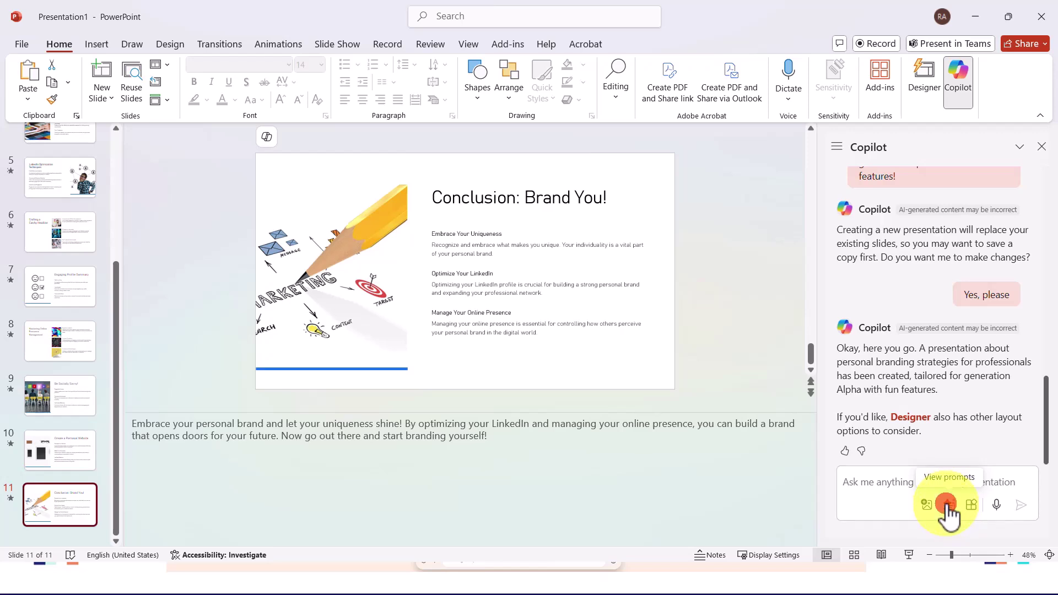
Browse the Copilot Prompt Gallery's ready-made prompts, such as Add speaker notes to all slides
{"action": "left_click", "coordinate": [947, 504]}
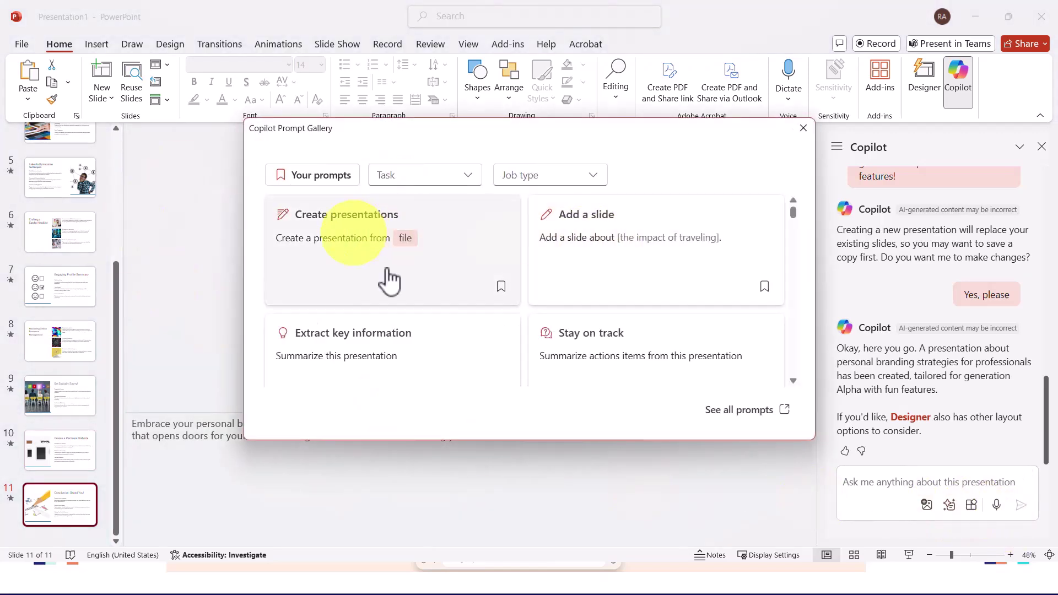
{"action": "scroll", "coordinate": [609, 266], "scroll_direction": "down", "scroll_amount": 5}
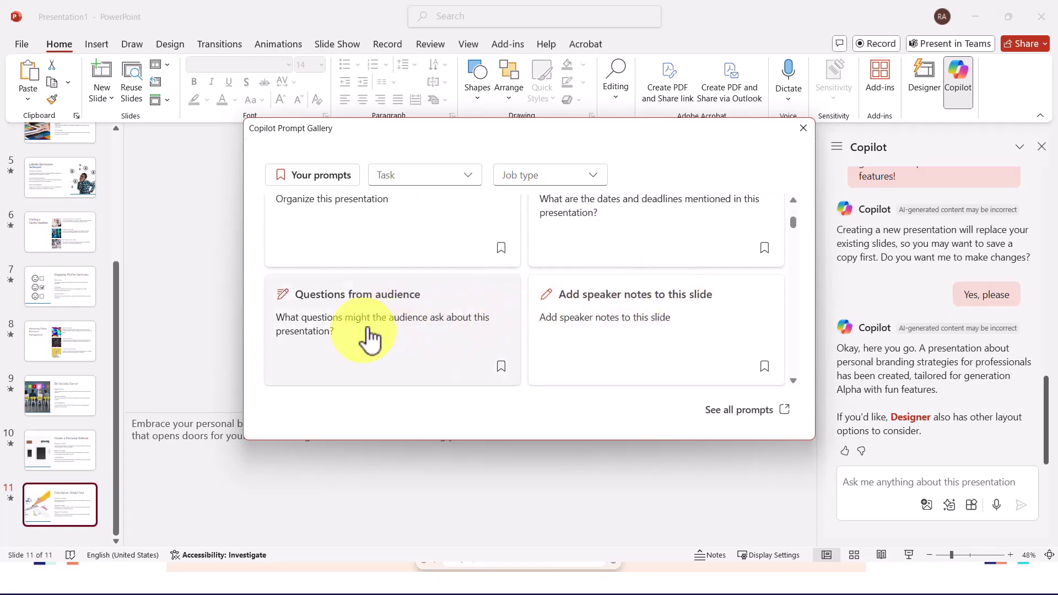
{"action": "scroll", "coordinate": [484, 323], "scroll_direction": "down", "scroll_amount": 5}
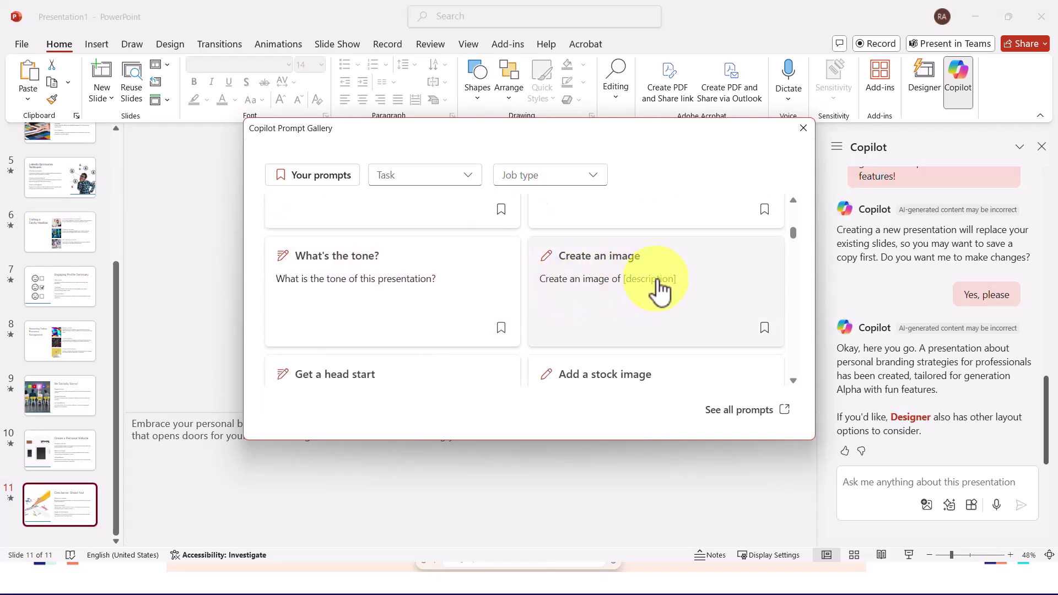
{"action": "scroll", "coordinate": [650, 303], "scroll_direction": "down", "scroll_amount": 3}
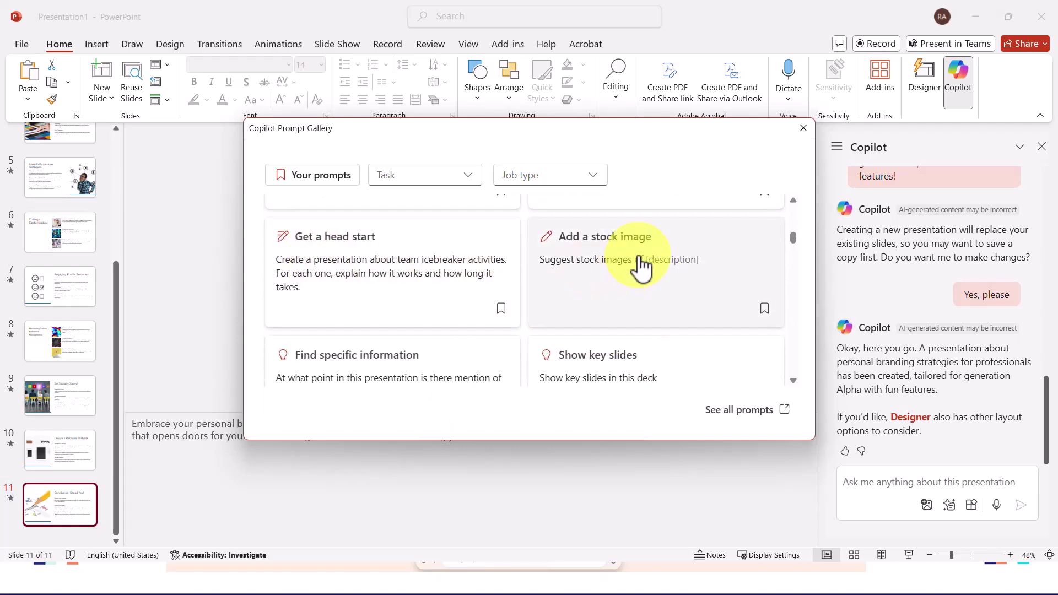
Dismiss the Copilot Prompt Gallery to return to slide 11, 'Conclusion: Brand You!'
{"action": "left_click", "coordinate": [803, 128]}
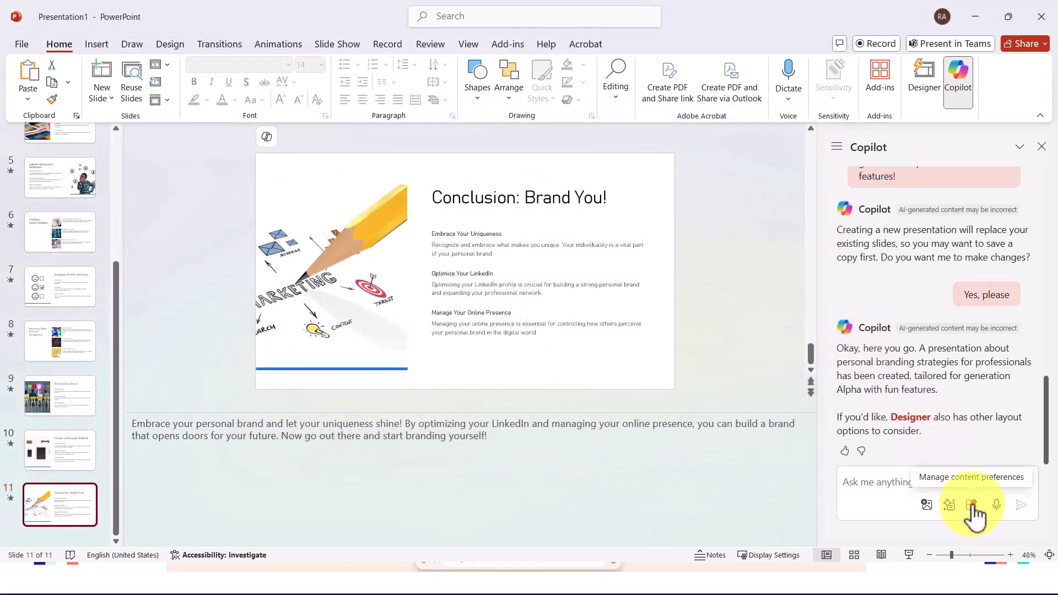